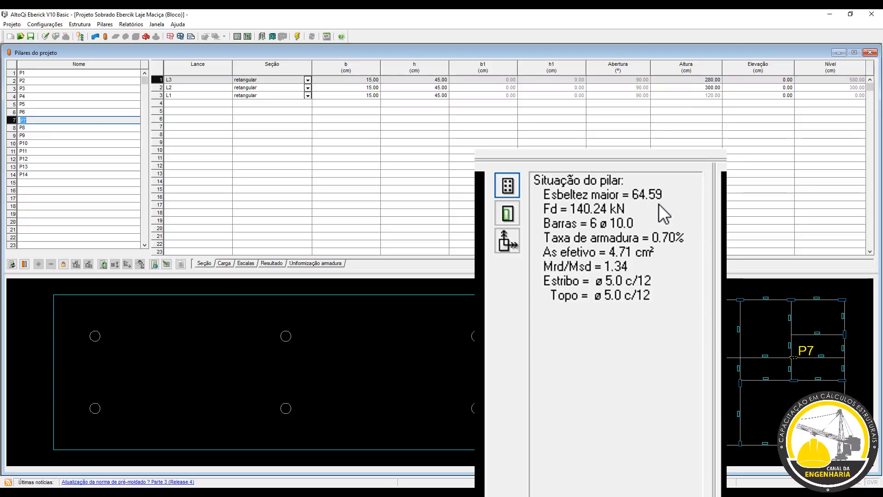
# Review the slenderness and reinforcement status of each pillar from P8 through P14.
pyautogui.press('Down')
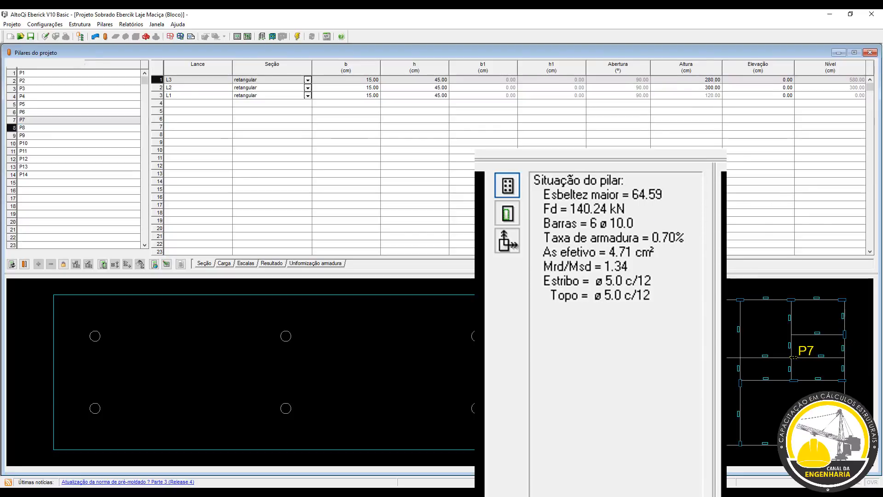
pyautogui.press('Down')
pyautogui.press('Down')
pyautogui.press('Down')
pyautogui.press('Down')
pyautogui.press('Down')
pyautogui.press('Down')
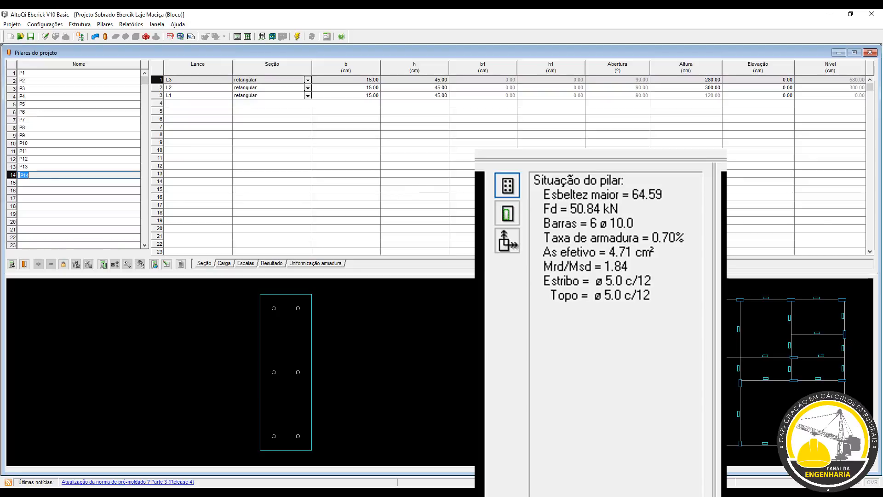
# Select pillar P11 and compare it with the Modelo 04 column illustration in Windows Photo Viewer.
pyautogui.click(55, 151)
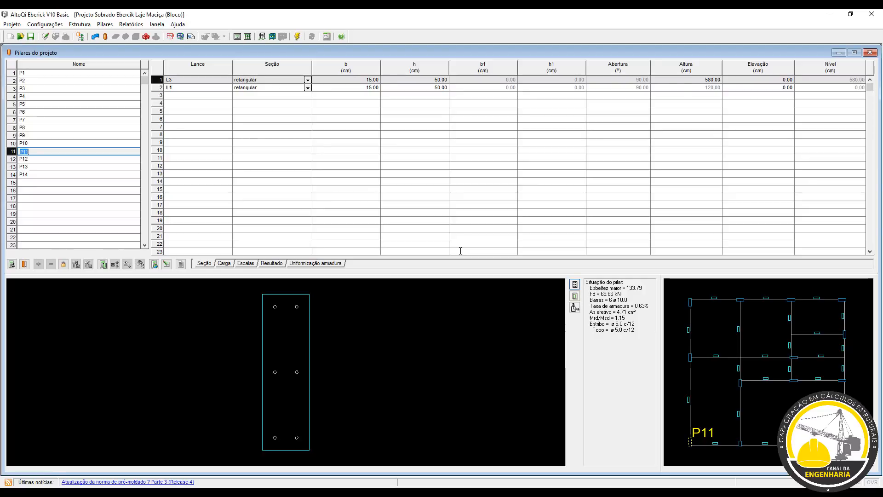
pyautogui.click(197, 495)
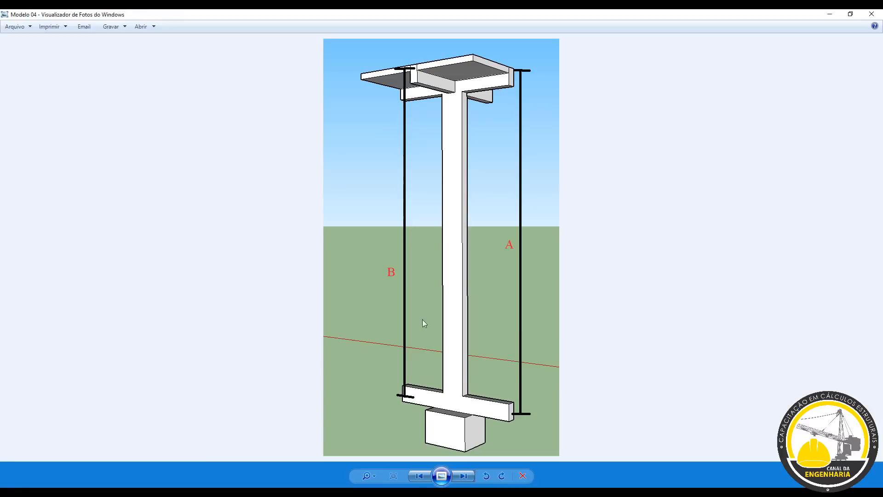
pyautogui.press('Right')
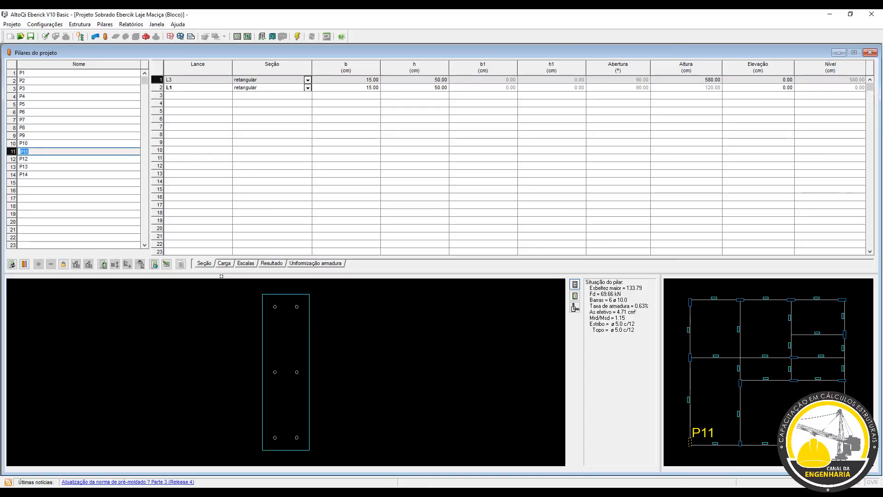
# Check the end restraints, effective lengths and slenderness of pillar P11's L1 and L3 segments.
pyautogui.click(250, 265)
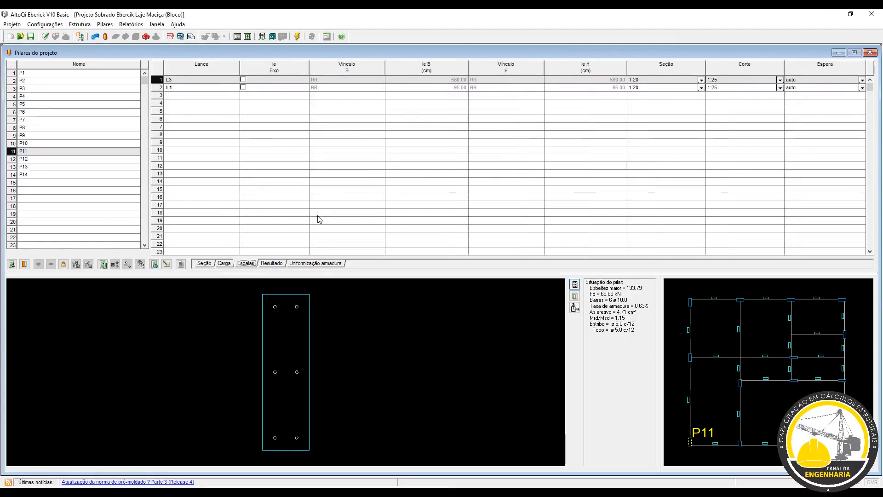
pyautogui.click(323, 90)
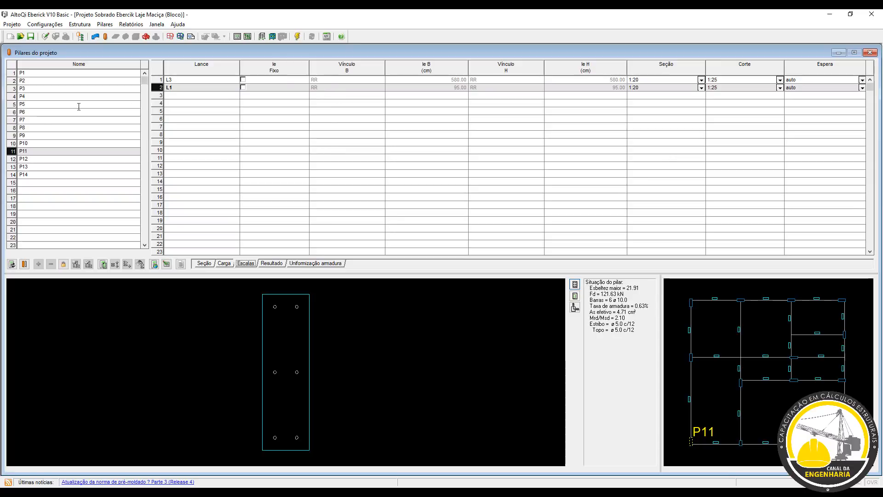
pyautogui.click(455, 79)
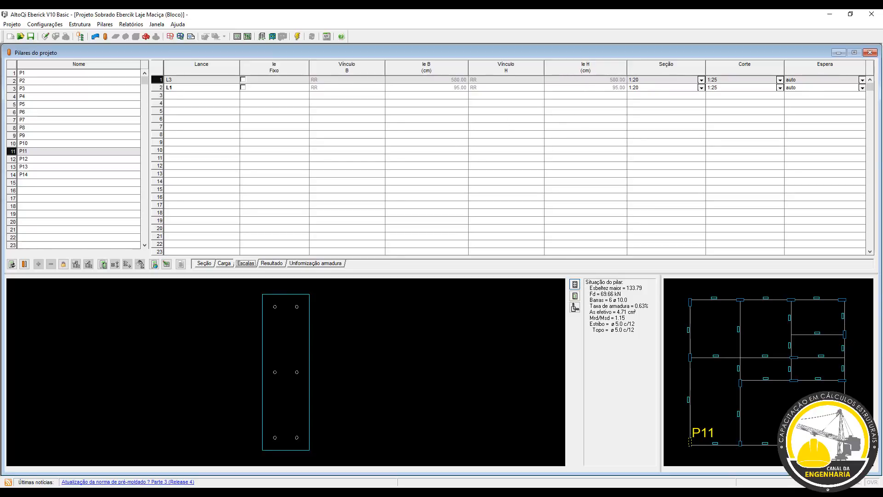
# Compare the B and H effective lengths of pillar P13's segments and inspect the structure's 3D frame.
pyautogui.click(74, 167)
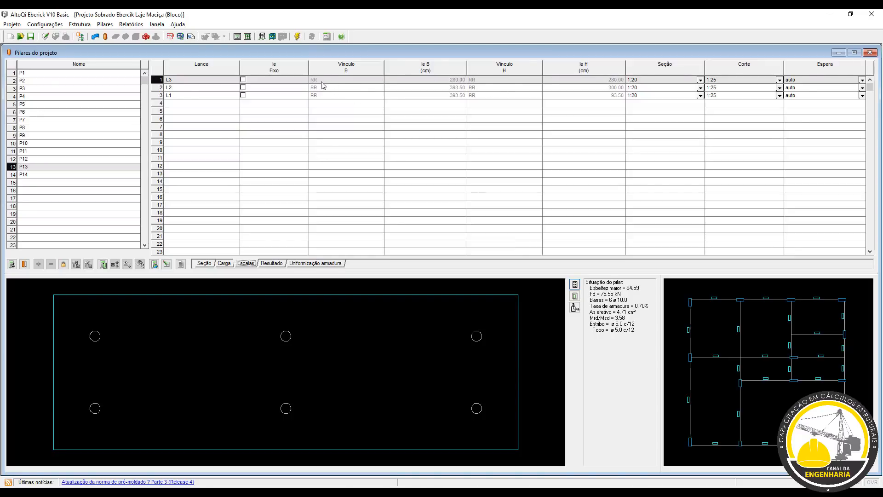
pyautogui.click(436, 87)
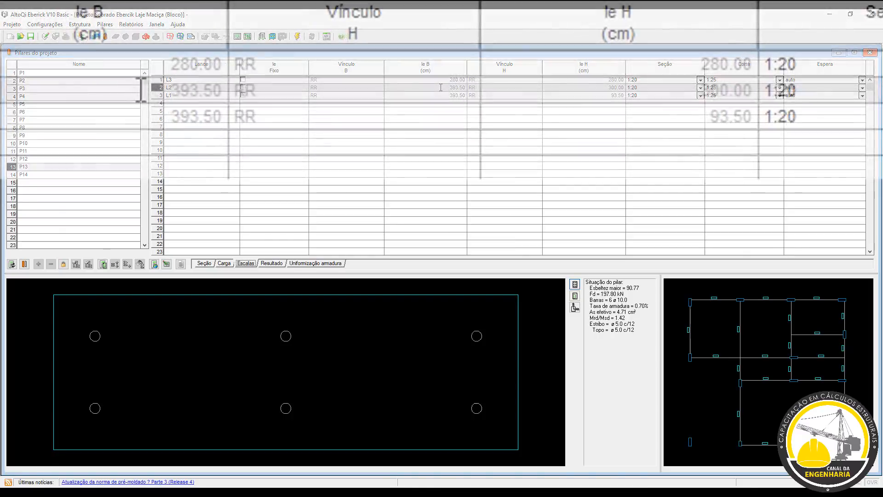
pyautogui.click(143, 69)
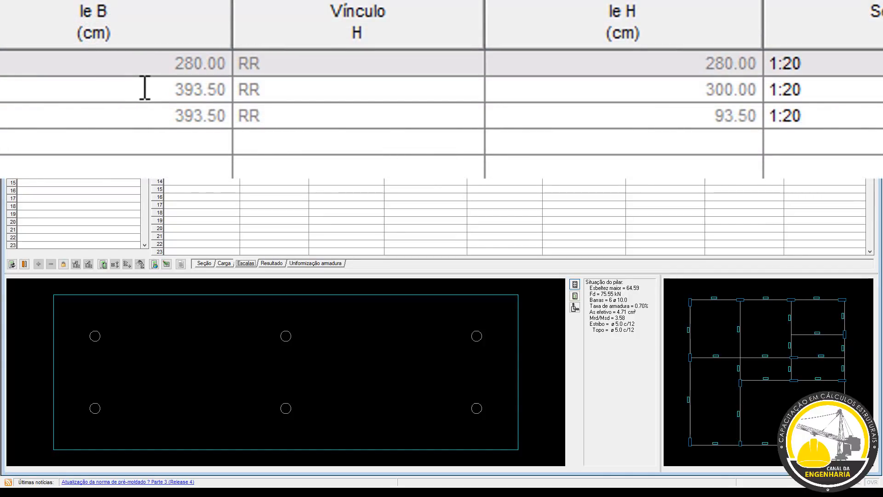
pyautogui.click(144, 88)
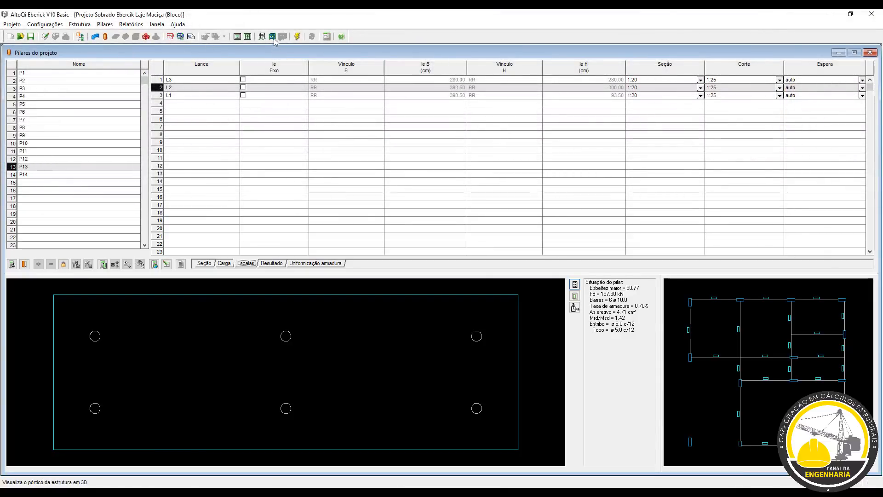
pyautogui.click(272, 38)
pyautogui.scroll(5, 397, 231)
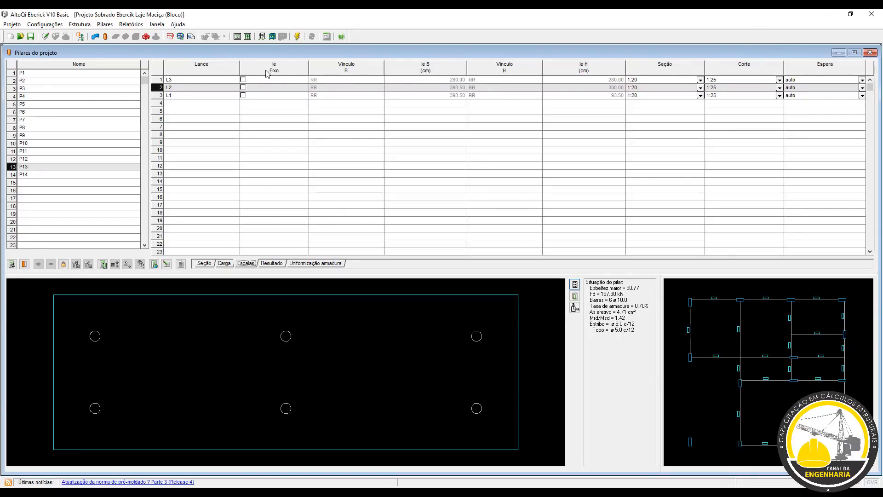
# Fix the effective length of pillar P13's L3 segment manually and set its B-direction restraint to EL.
pyautogui.click(243, 80)
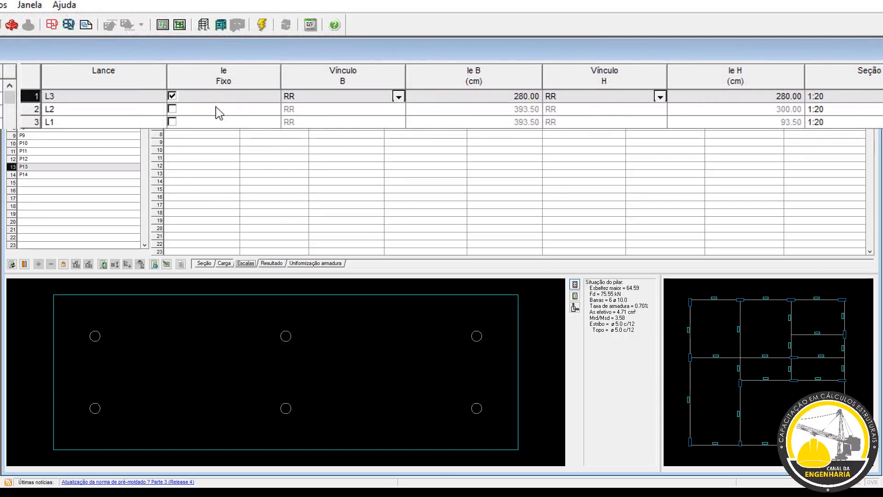
pyautogui.click(314, 96)
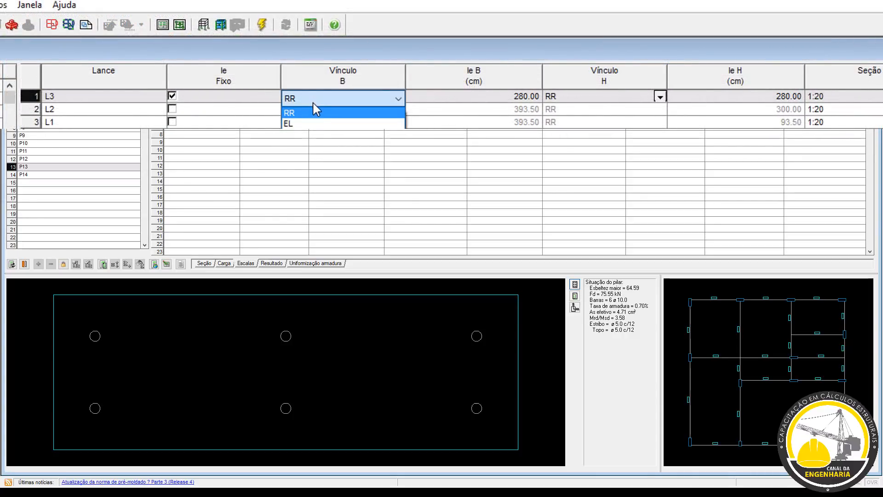
pyautogui.click(298, 124)
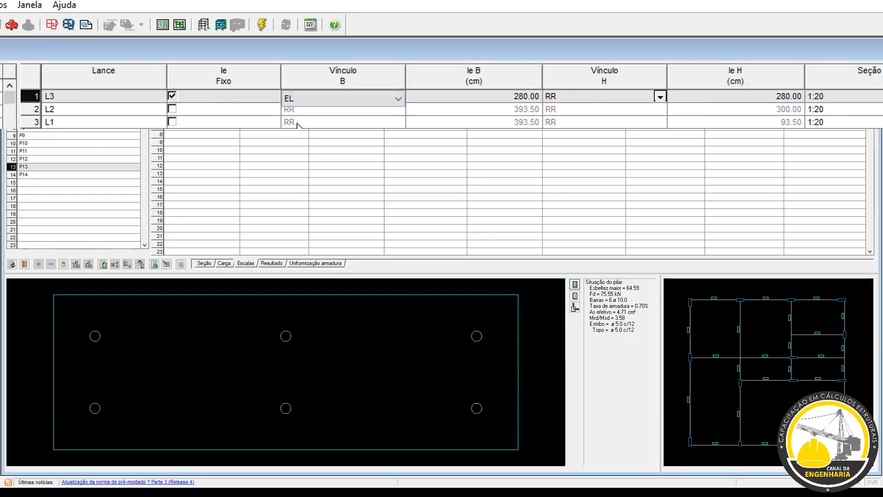
# Set the B-direction effective length of pillar P13's L3 segment to 200 cm.
pyautogui.click(516, 96)
pyautogui.doubleClick(423, 97)
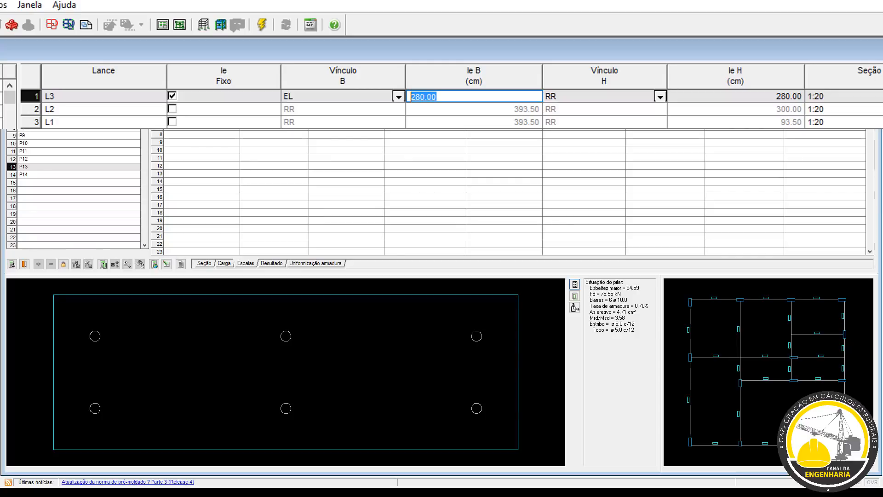
pyautogui.click(469, 99)
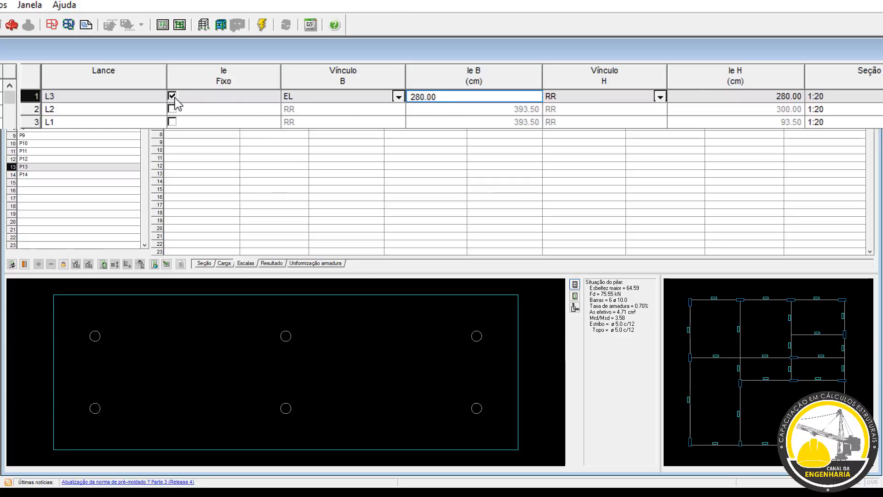
pyautogui.moveTo(462, 98); pyautogui.dragTo(384, 97)
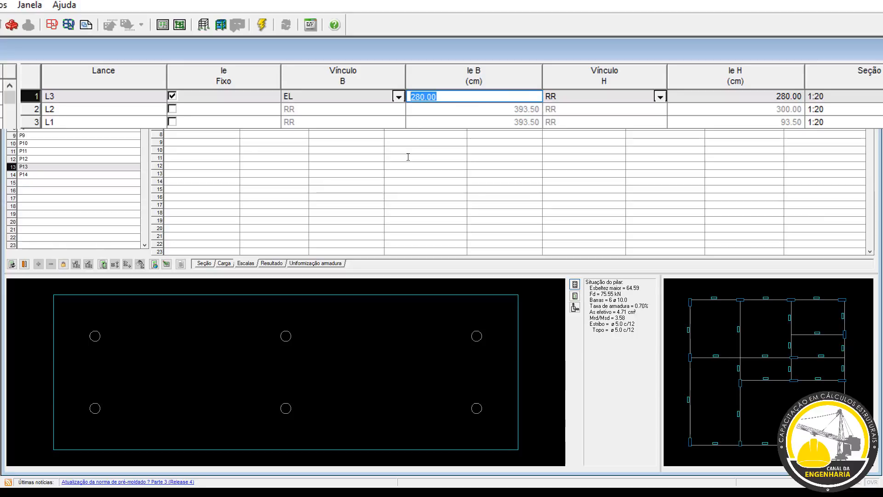
pyautogui.write('20')
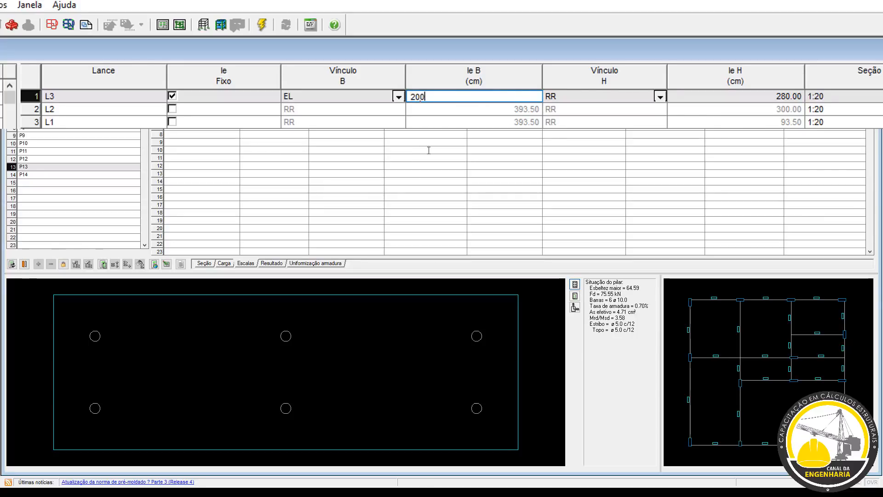
pyautogui.write('0')
pyautogui.click(489, 113)
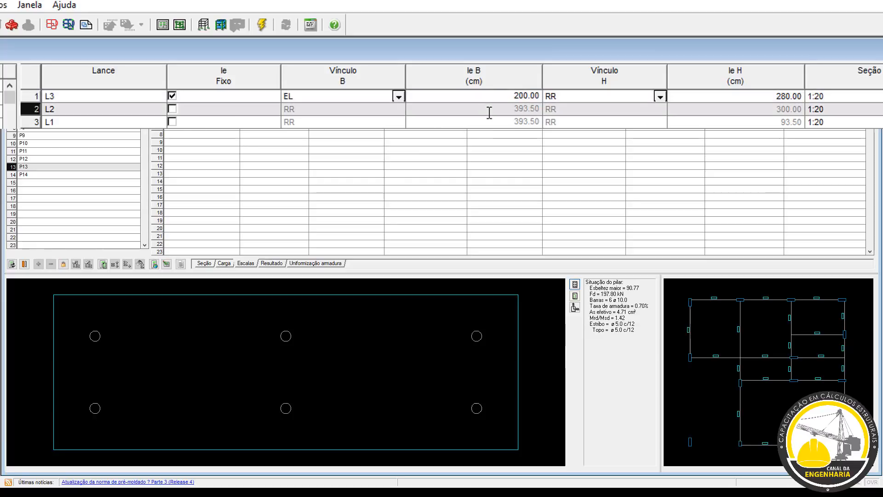
# Recalculate pillar P13 with the L3 segment selected and return to its effective-length settings.
pyautogui.click(508, 95)
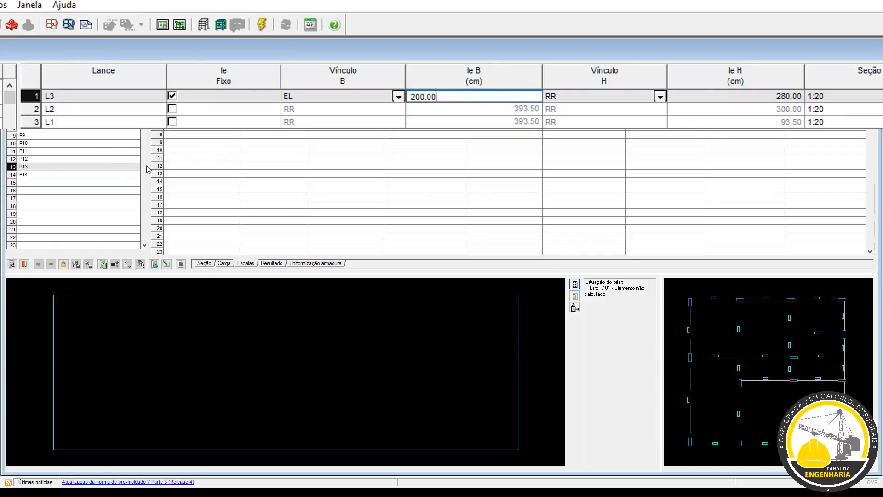
pyautogui.click(103, 264)
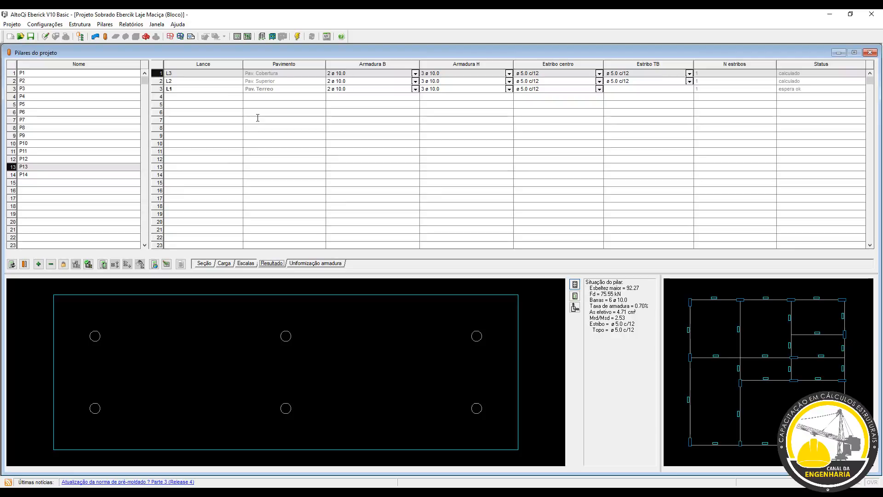
pyautogui.click(245, 263)
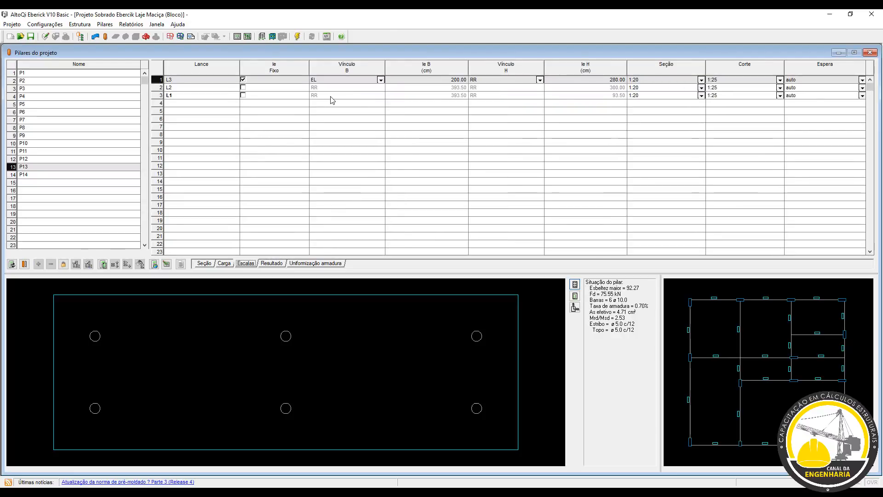